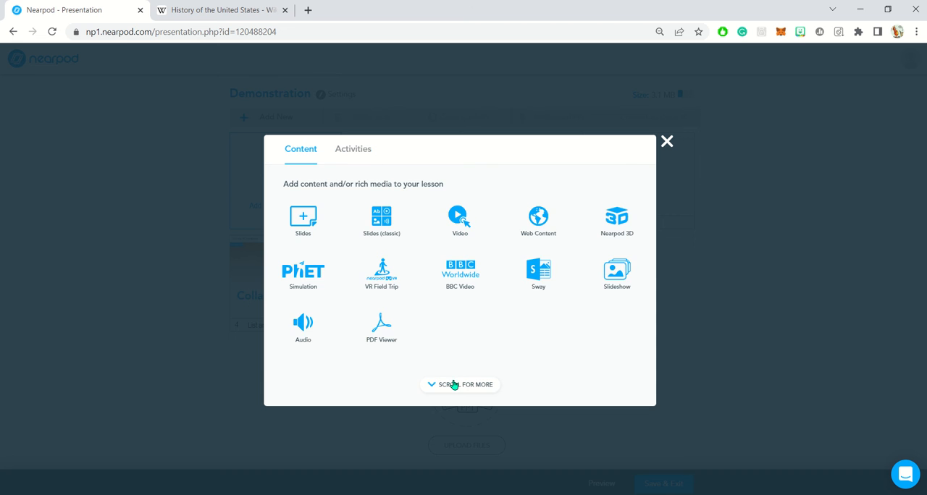
Step: Start a new Memory Test activity in the Demonstration lesson
{"action": "left_click", "coordinate": [455, 384]}
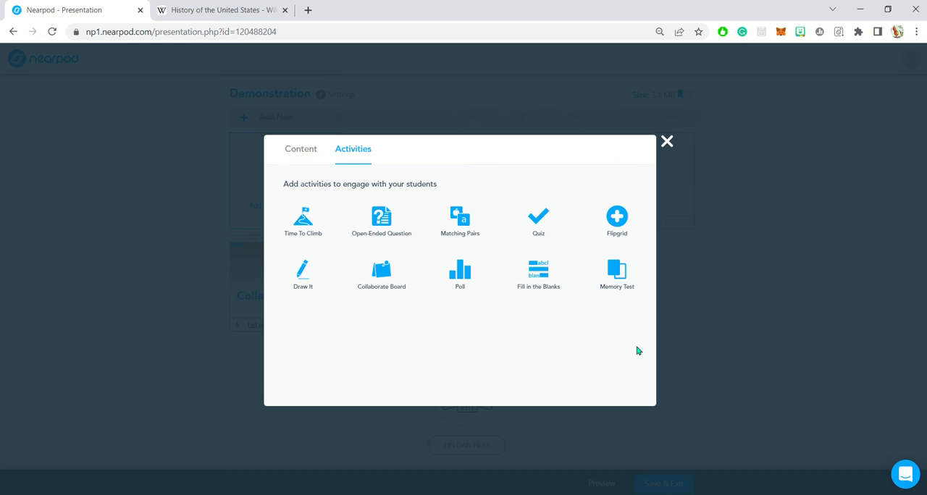
{"action": "left_click", "coordinate": [664, 142]}
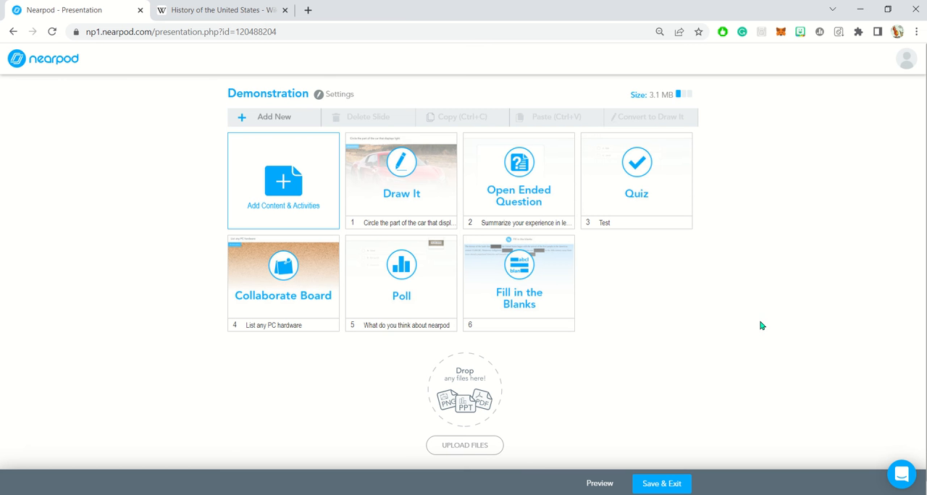
{"action": "left_click", "coordinate": [290, 194]}
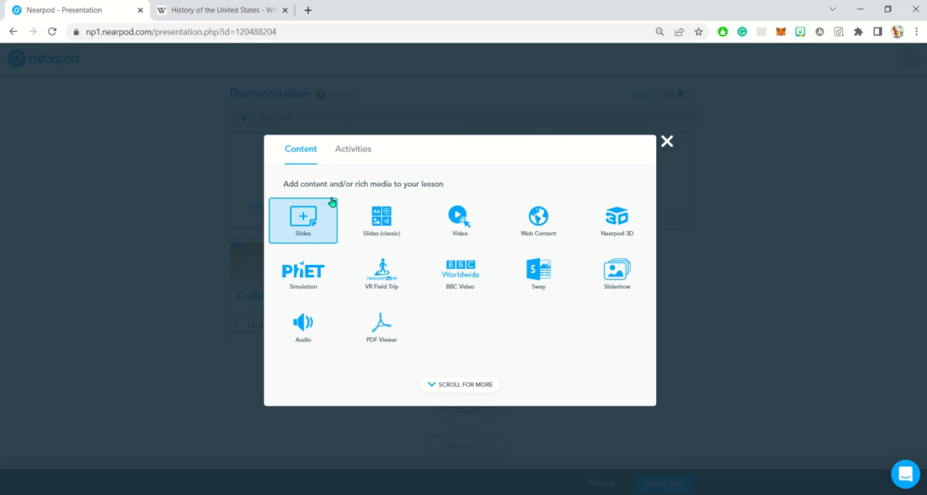
{"action": "left_click", "coordinate": [448, 388]}
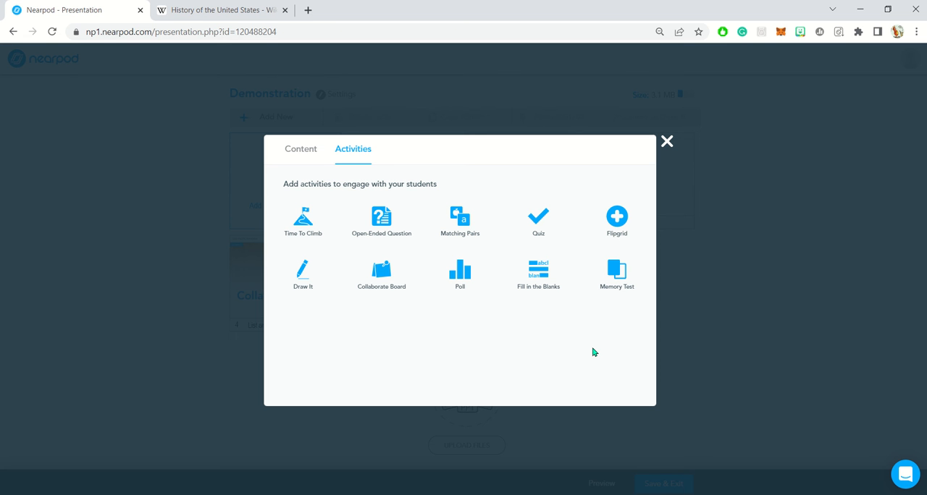
{"action": "left_click", "coordinate": [619, 289]}
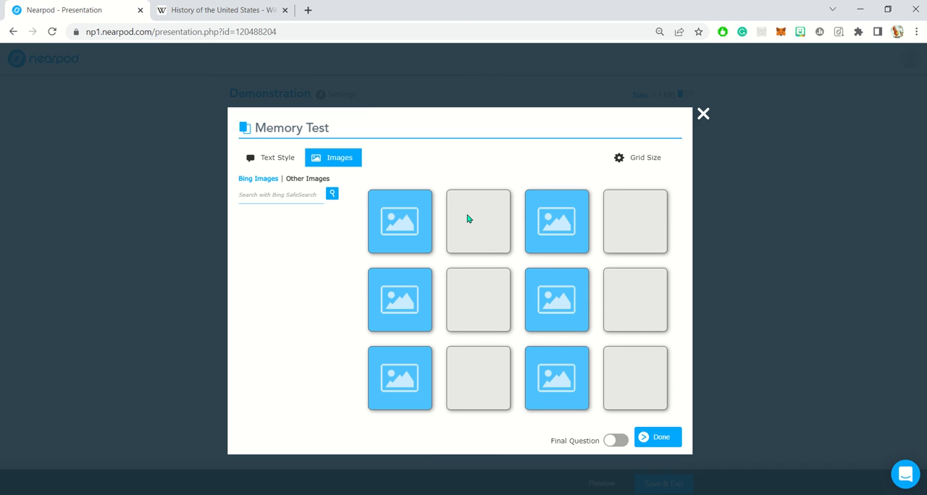
Step: Try the 8-pair and 12-pair grid sizes for the memory test, and return the grid to 6 pairs
{"action": "left_click", "coordinate": [649, 160]}
{"action": "left_click", "coordinate": [644, 162]}
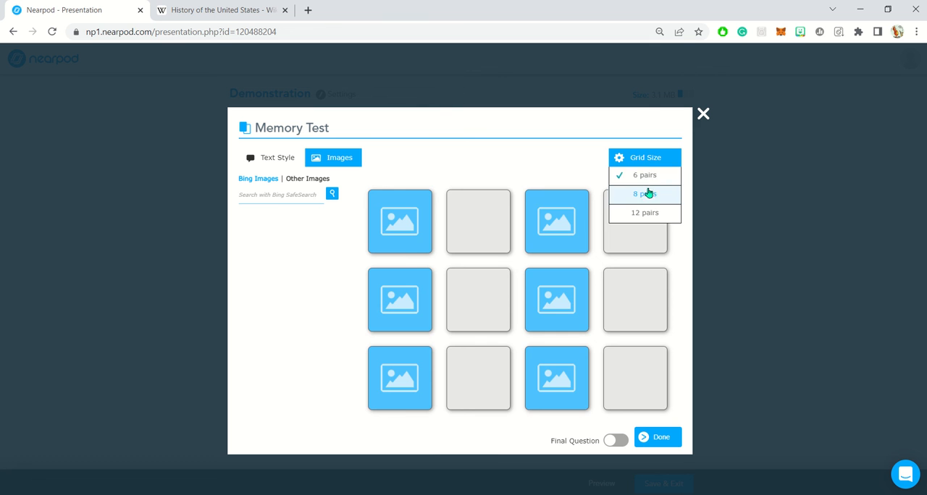
{"action": "left_click", "coordinate": [645, 193]}
{"action": "left_click", "coordinate": [644, 212]}
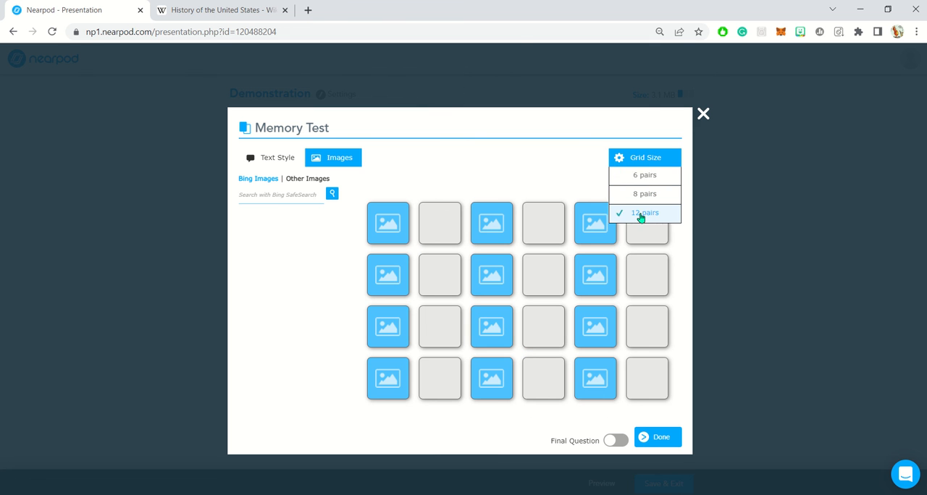
{"action": "left_click", "coordinate": [644, 158]}
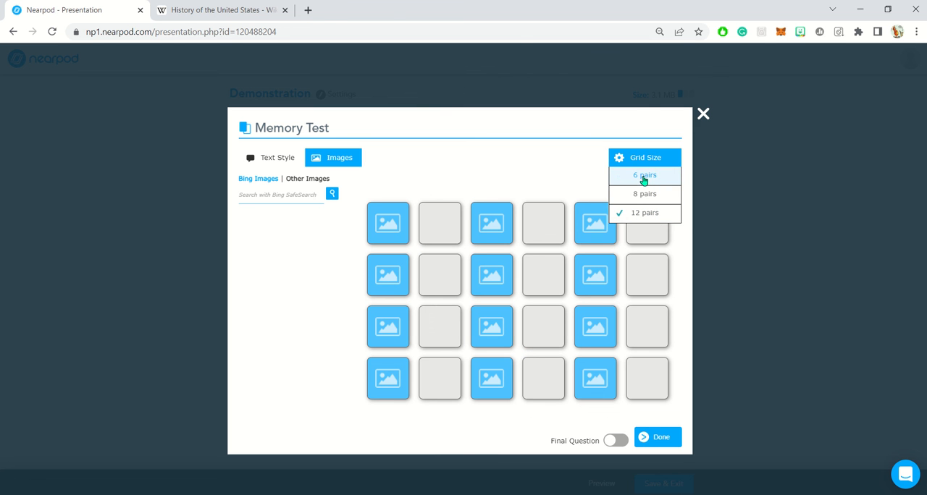
{"action": "left_click", "coordinate": [644, 176]}
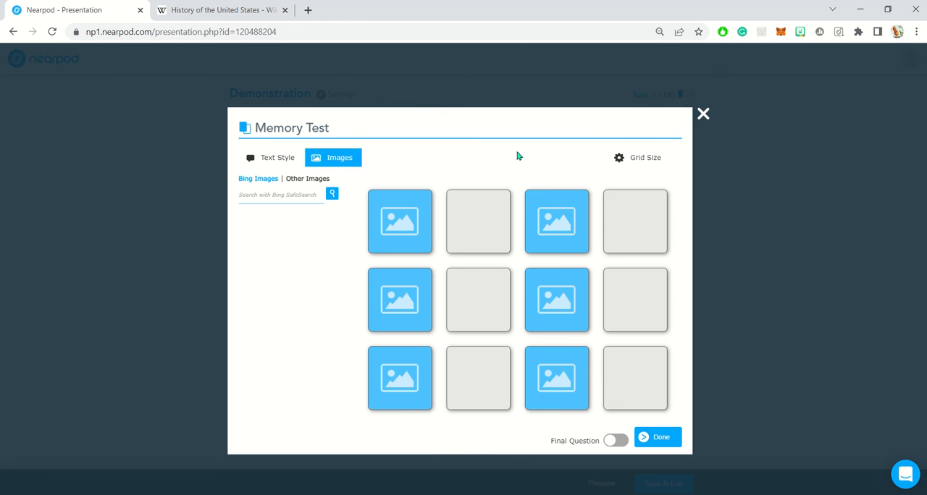
Step: Search Bing Images for "bugs bunny" and place three different results on the three card pairs in the left half of the grid
{"action": "left_click", "coordinate": [275, 200]}
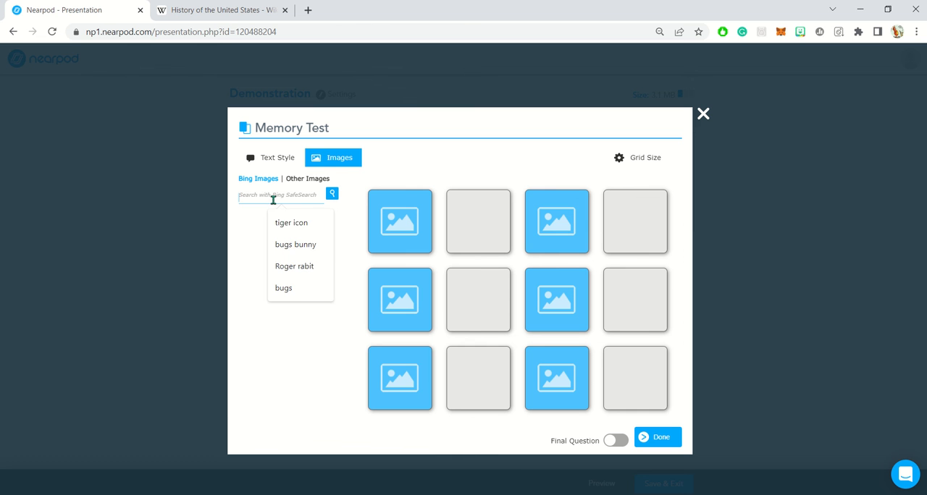
{"action": "left_click", "coordinate": [295, 245]}
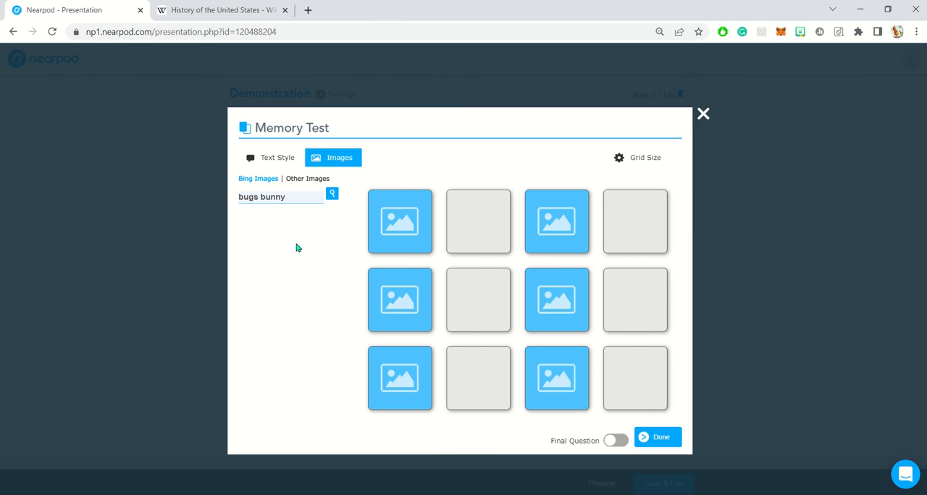
{"action": "left_click", "coordinate": [333, 197]}
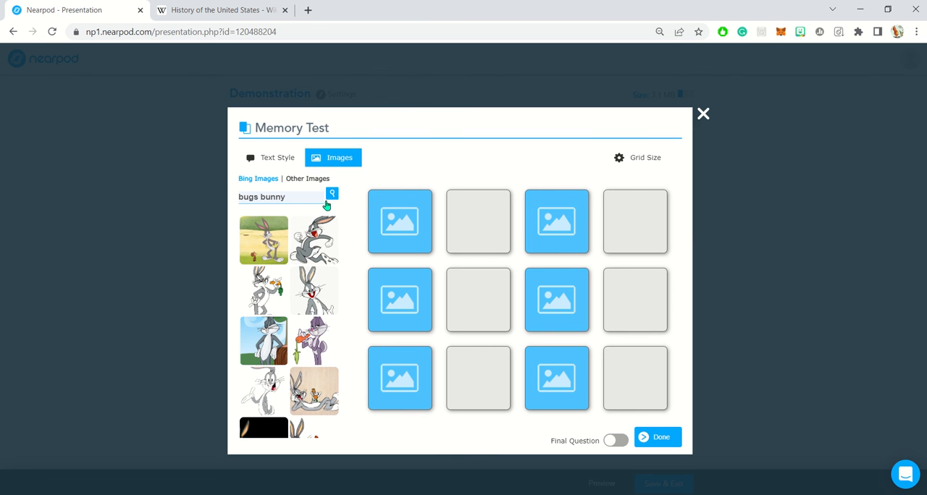
{"action": "left_click_drag", "start_coordinate": [275, 240], "coordinate": [410, 230]}
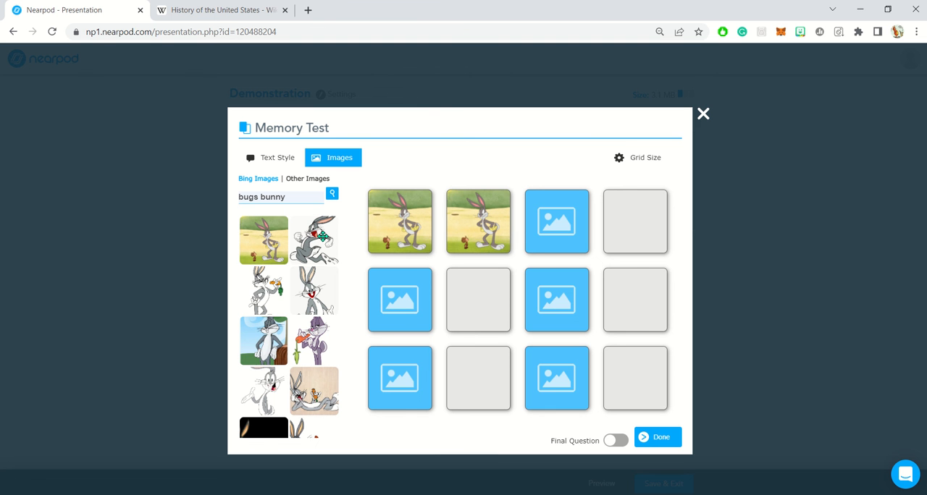
{"action": "left_click_drag", "start_coordinate": [320, 236], "coordinate": [413, 308]}
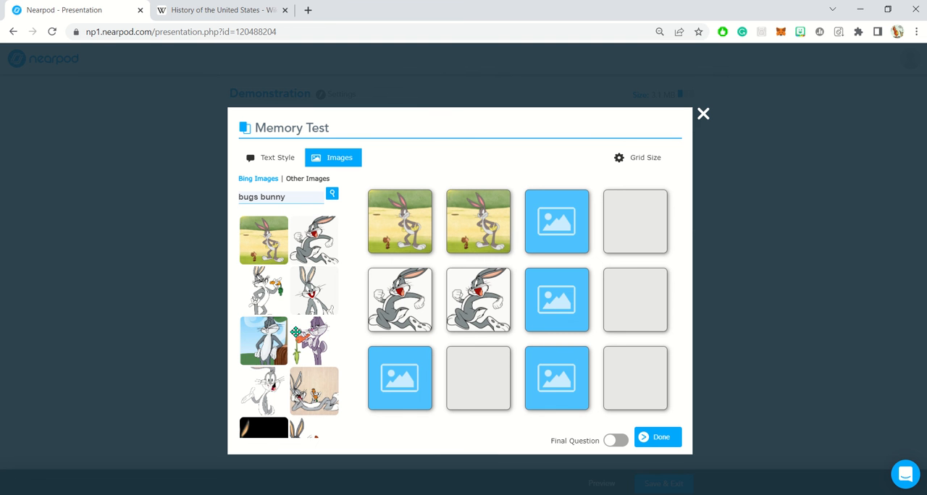
{"action": "left_click_drag", "start_coordinate": [299, 346], "coordinate": [402, 389]}
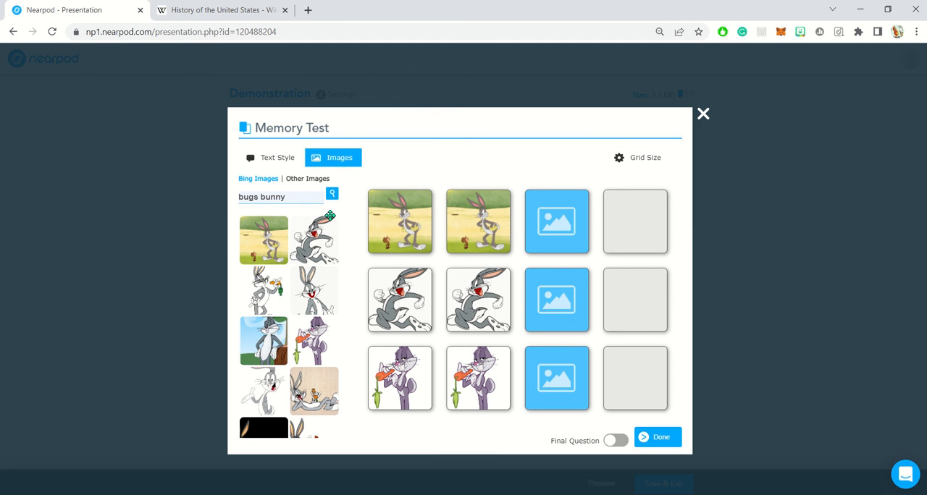
Step: Replace the image search with "Roger rabbit" and run it
{"action": "left_click_drag", "start_coordinate": [287, 196], "coordinate": [131, 187]}
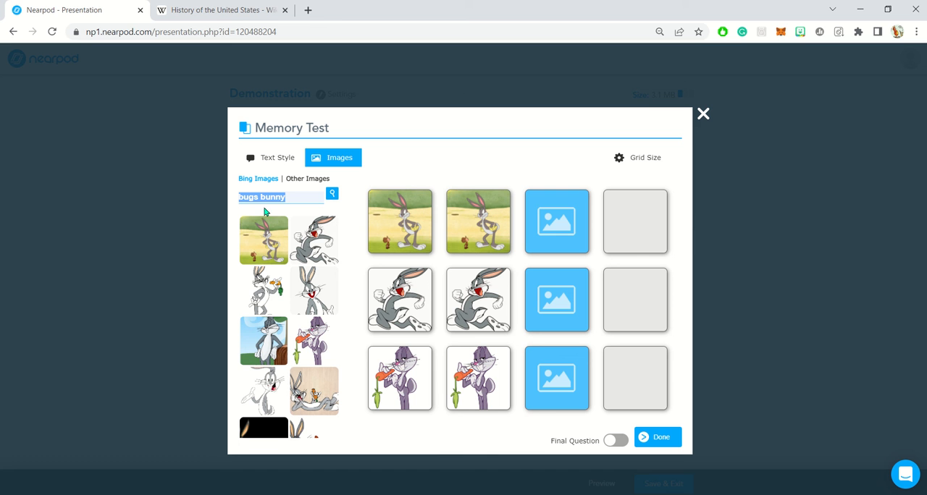
{"action": "type", "text": "rog"}
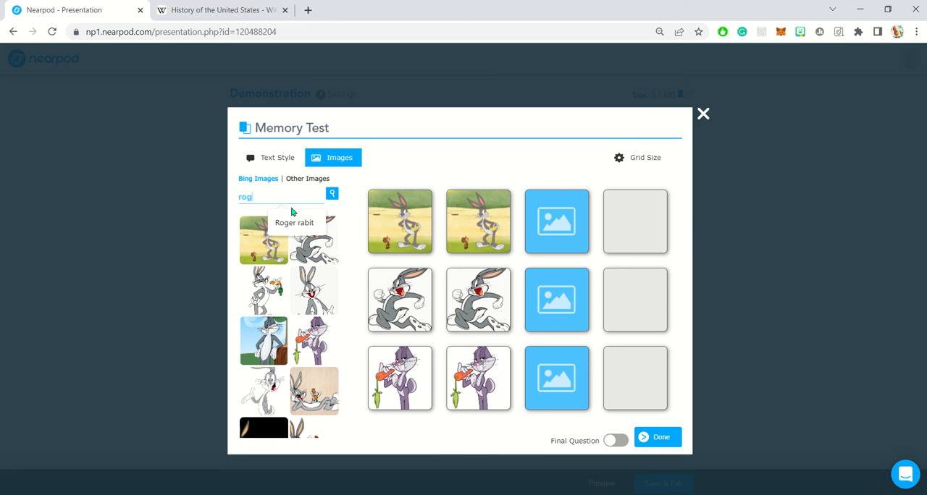
{"action": "left_click", "coordinate": [296, 222]}
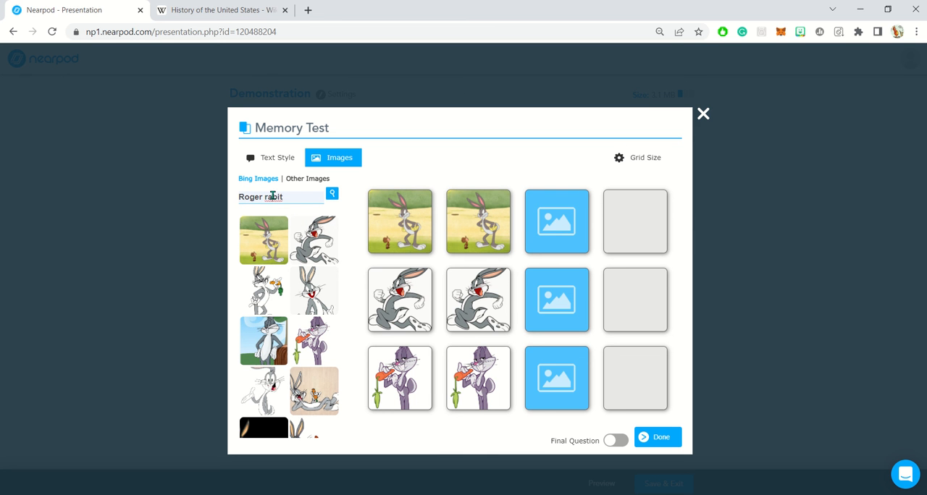
{"action": "key", "text": "Left"}
{"action": "key", "text": "Left"}
{"action": "key", "text": "Left"}
{"action": "type", "text": "b"}
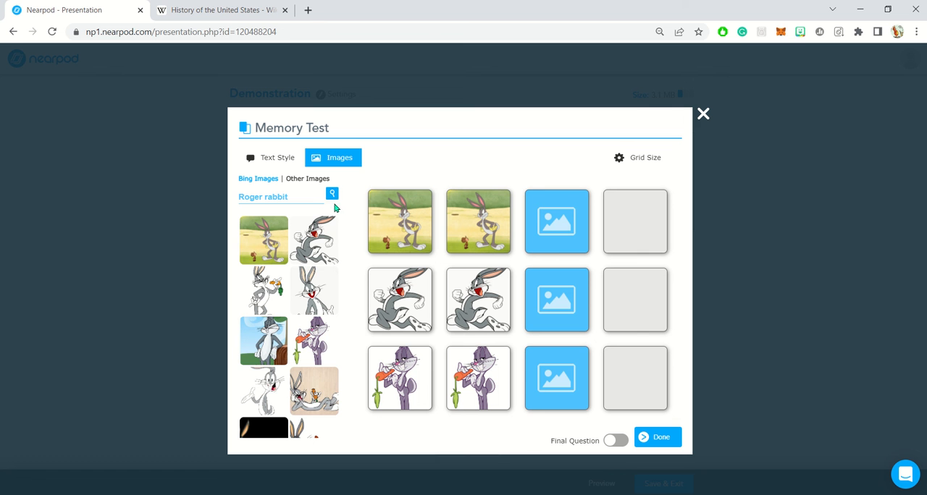
{"action": "left_click", "coordinate": [331, 196]}
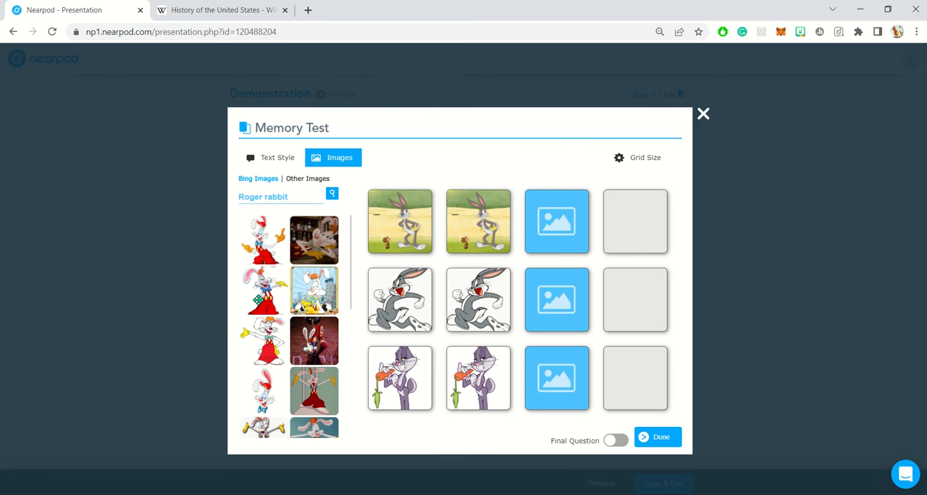
Step: Place three different Roger Rabbit images on the remaining card pairs and add the finished memory test to the lesson
{"action": "left_click_drag", "start_coordinate": [273, 250], "coordinate": [558, 221]}
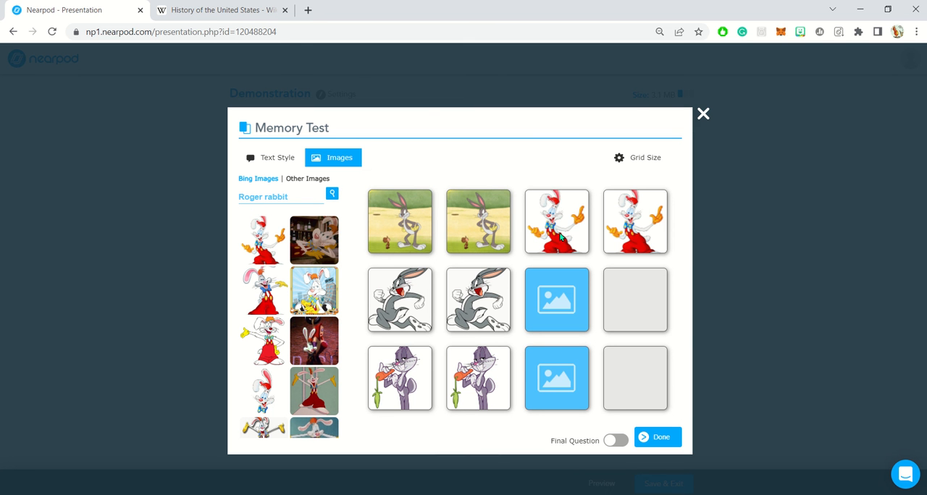
{"action": "left_click_drag", "start_coordinate": [320, 250], "coordinate": [559, 297]}
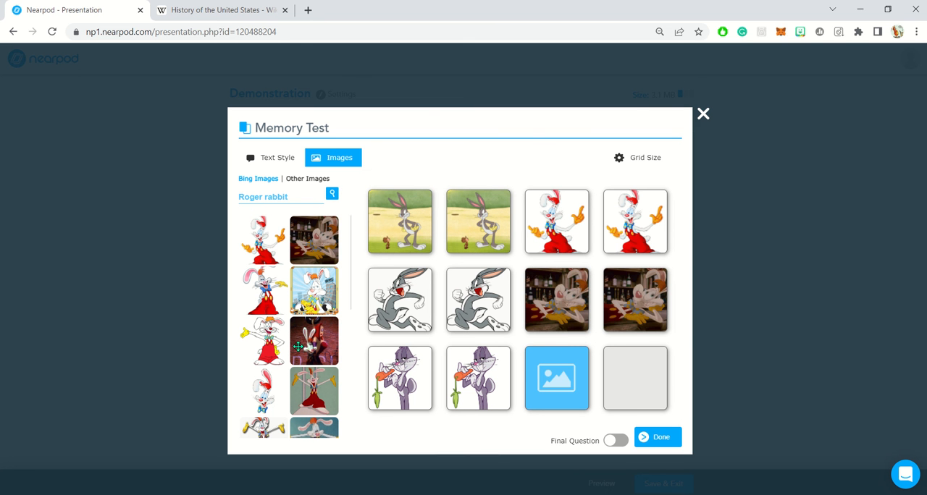
{"action": "left_click_drag", "start_coordinate": [299, 346], "coordinate": [556, 378]}
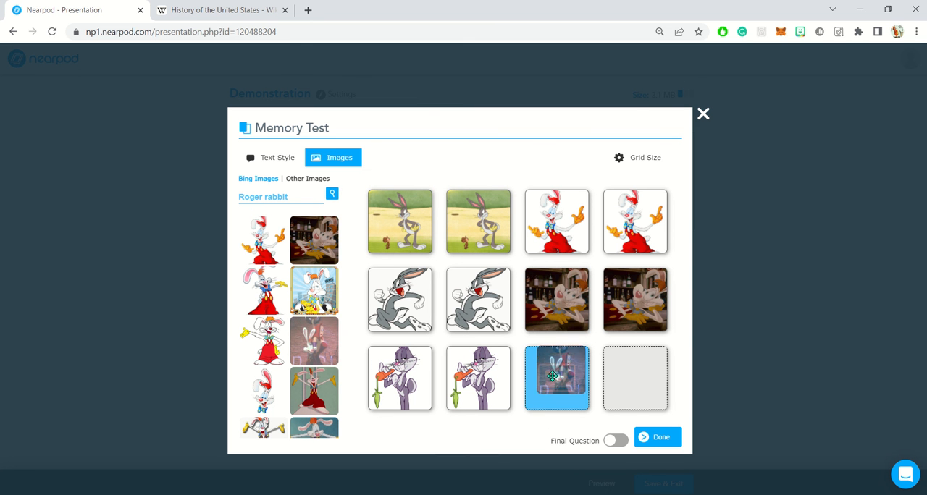
{"action": "left_click", "coordinate": [663, 437]}
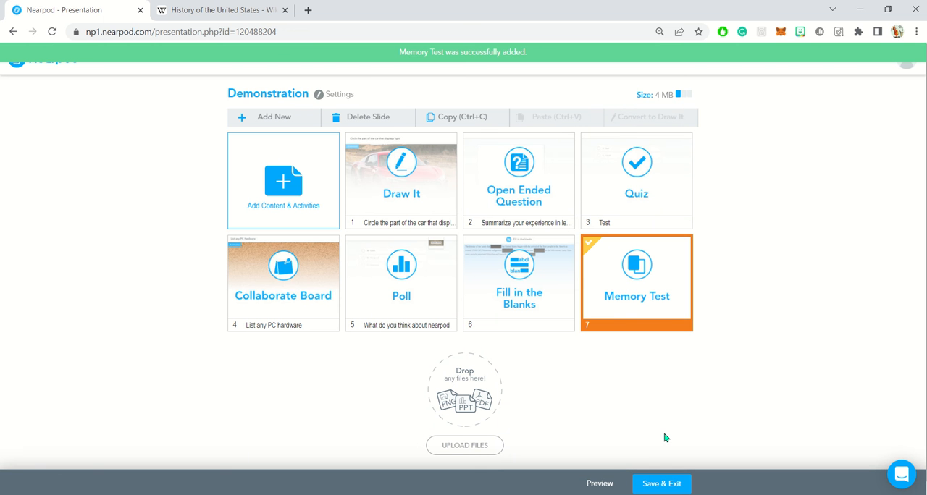
Step: Preview the memory test as a student and match the two cards showing Bugs Bunny eating a carrot
{"action": "left_click", "coordinate": [592, 484]}
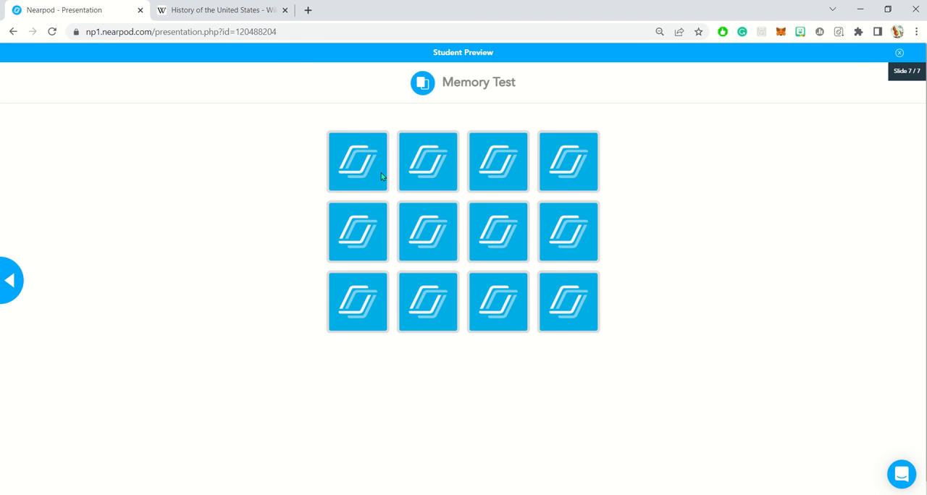
{"action": "left_click", "coordinate": [375, 176]}
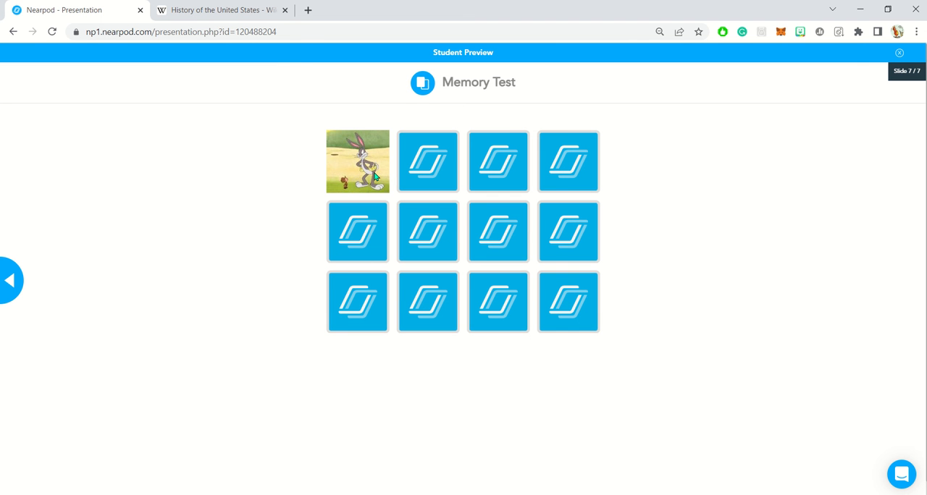
{"action": "left_click", "coordinate": [429, 234]}
{"action": "left_click", "coordinate": [428, 169]}
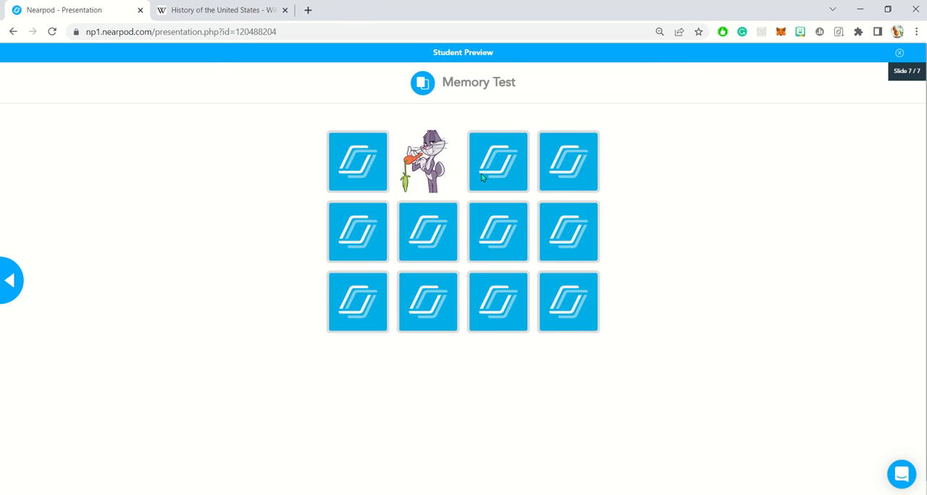
{"action": "left_click", "coordinate": [446, 213]}
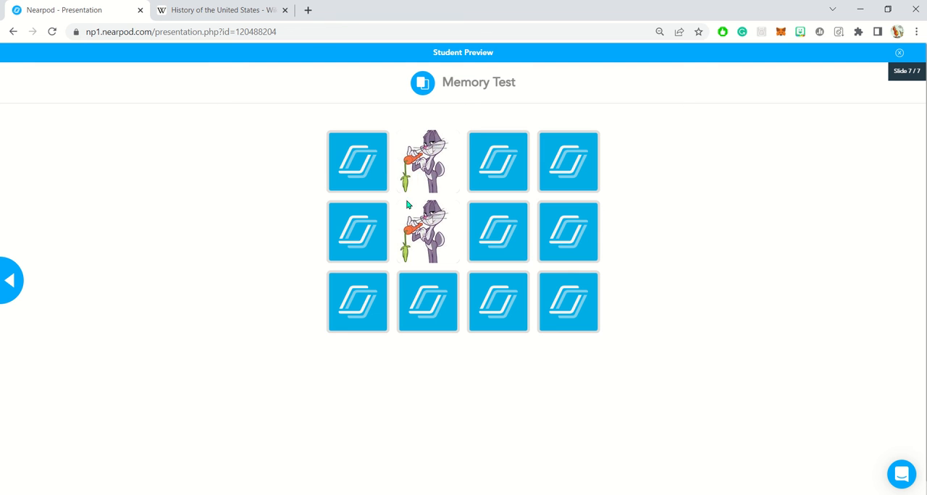
Step: Turn over more of the unmatched cards in the student preview to examine where each image is hidden
{"action": "left_click", "coordinate": [356, 152]}
{"action": "left_click", "coordinate": [487, 225]}
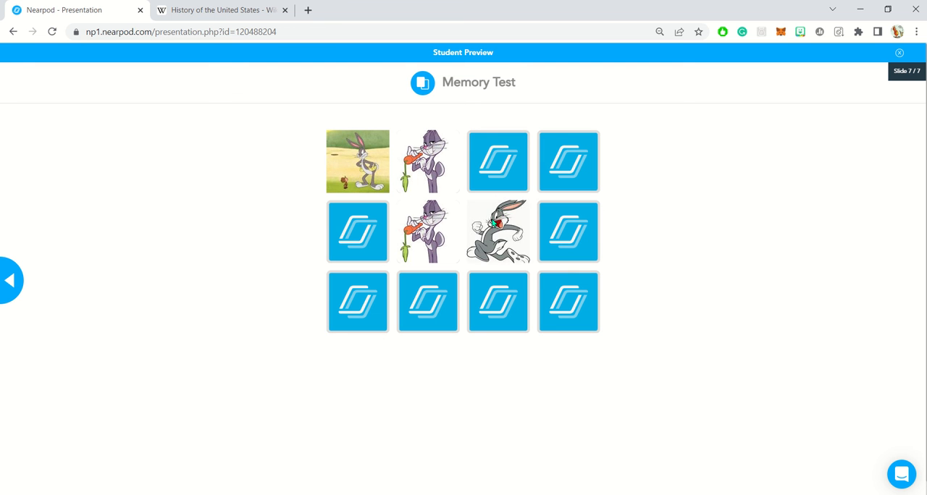
{"action": "left_click", "coordinate": [499, 174]}
{"action": "left_click", "coordinate": [562, 170]}
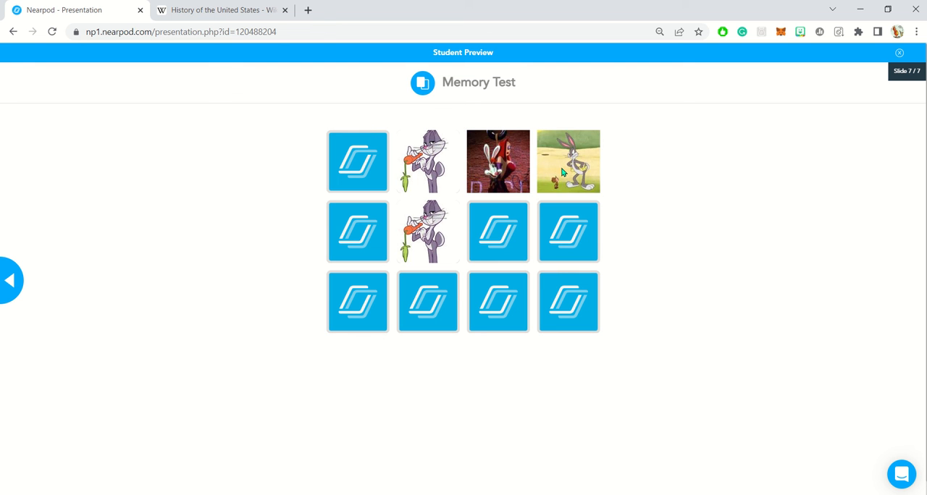
{"action": "left_click", "coordinate": [568, 222]}
{"action": "left_click", "coordinate": [514, 222]}
{"action": "left_click", "coordinate": [510, 185]}
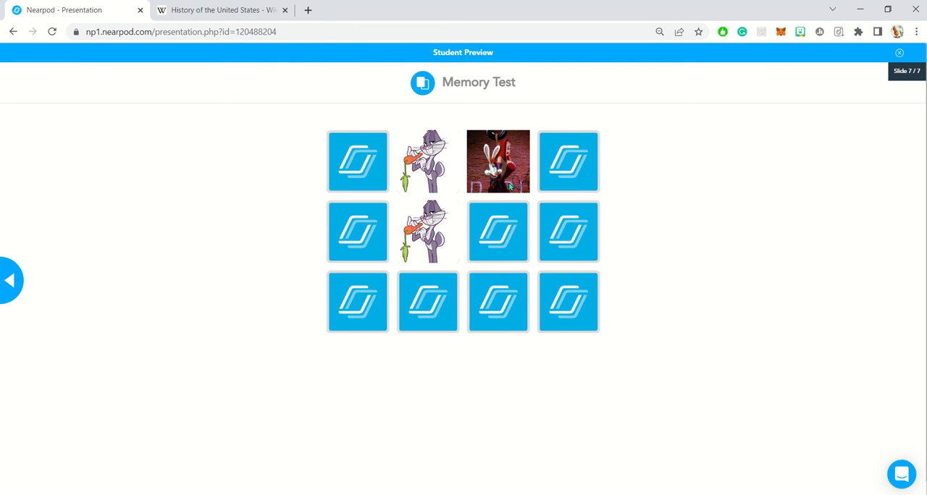
{"action": "left_click", "coordinate": [551, 220]}
{"action": "left_click", "coordinate": [519, 301]}
{"action": "left_click", "coordinate": [562, 313]}
{"action": "left_click", "coordinate": [568, 168]}
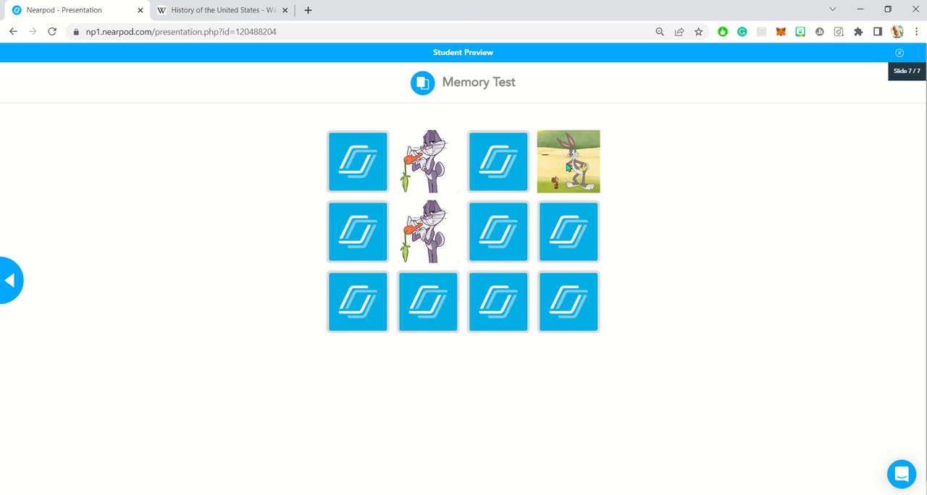
Step: Match the running Bugs Bunny pair and the Roger Rabbit pair on a white background in the preview
{"action": "left_click", "coordinate": [499, 221]}
{"action": "left_click", "coordinate": [500, 322]}
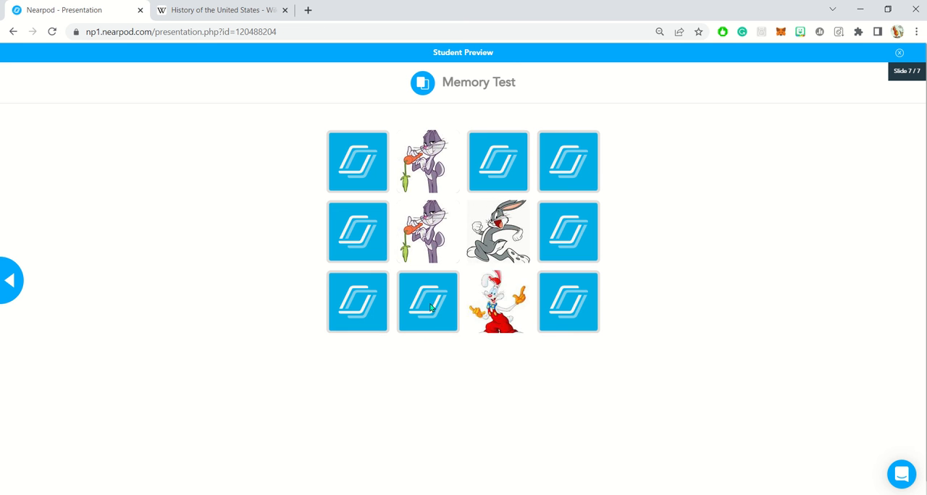
{"action": "left_click", "coordinate": [432, 308]}
{"action": "left_click", "coordinate": [519, 229]}
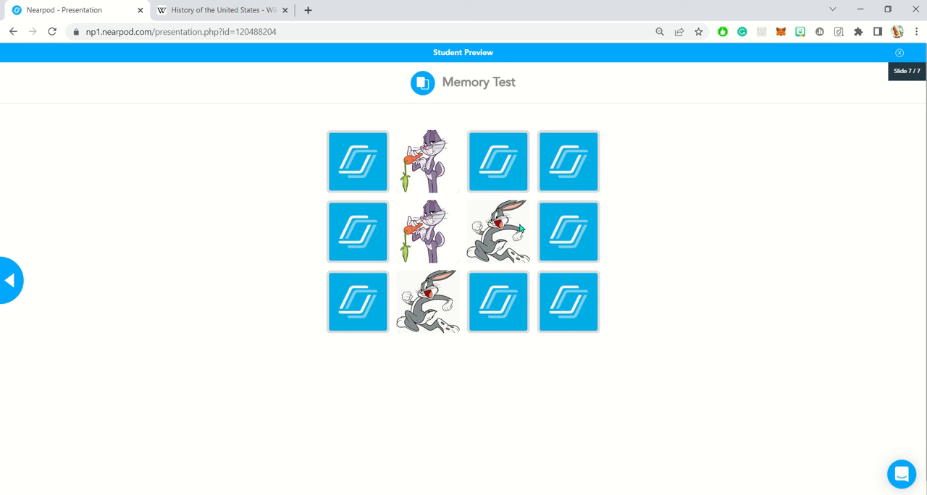
{"action": "left_click", "coordinate": [374, 242]}
{"action": "left_click", "coordinate": [508, 300]}
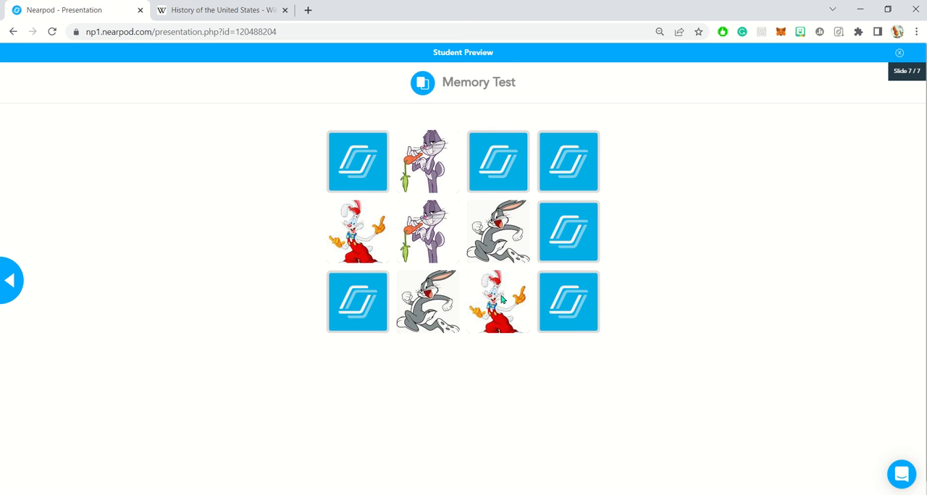
Step: Turn over the remaining cards in the lower rows and match the Roger Rabbit bar-scene pair
{"action": "left_click", "coordinate": [368, 300]}
{"action": "left_click", "coordinate": [572, 227]}
{"action": "left_click", "coordinate": [575, 300]}
{"action": "left_click", "coordinate": [569, 240]}
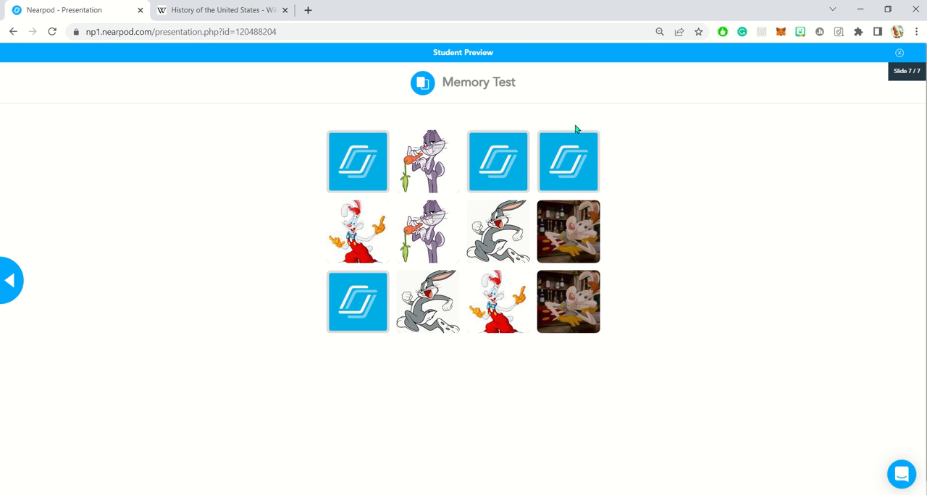
Step: Match the last two pairs to complete the memory game, dismiss the result, and leave the student preview
{"action": "left_click", "coordinate": [567, 158]}
{"action": "left_click", "coordinate": [506, 163]}
{"action": "left_click", "coordinate": [362, 309]}
{"action": "left_click", "coordinate": [518, 179]}
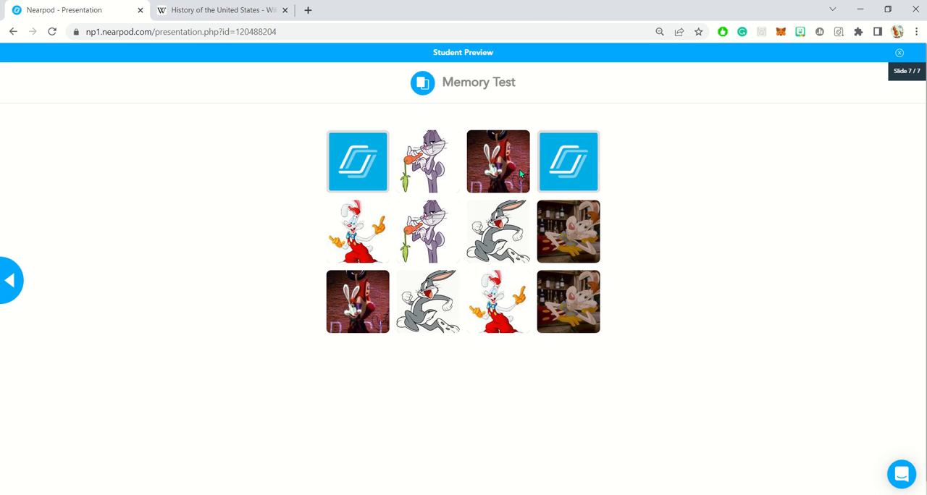
{"action": "left_click", "coordinate": [563, 168]}
{"action": "left_click", "coordinate": [370, 171]}
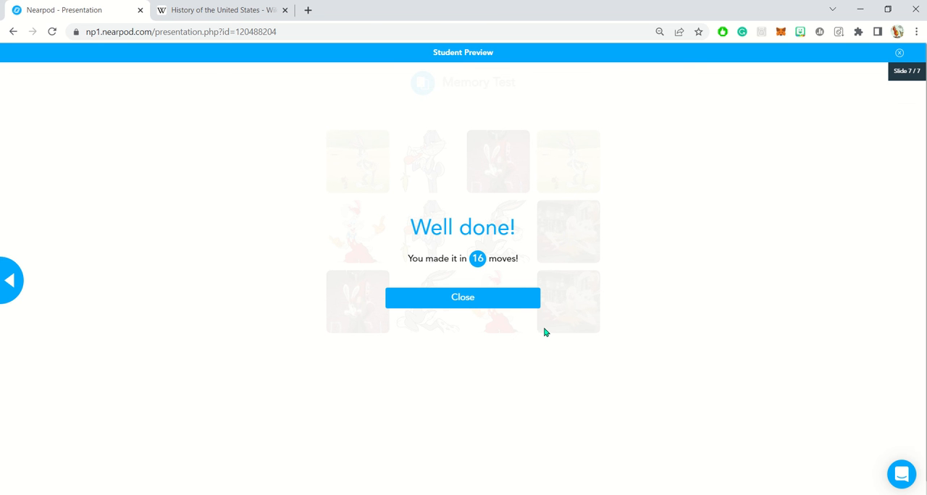
{"action": "left_click", "coordinate": [499, 304]}
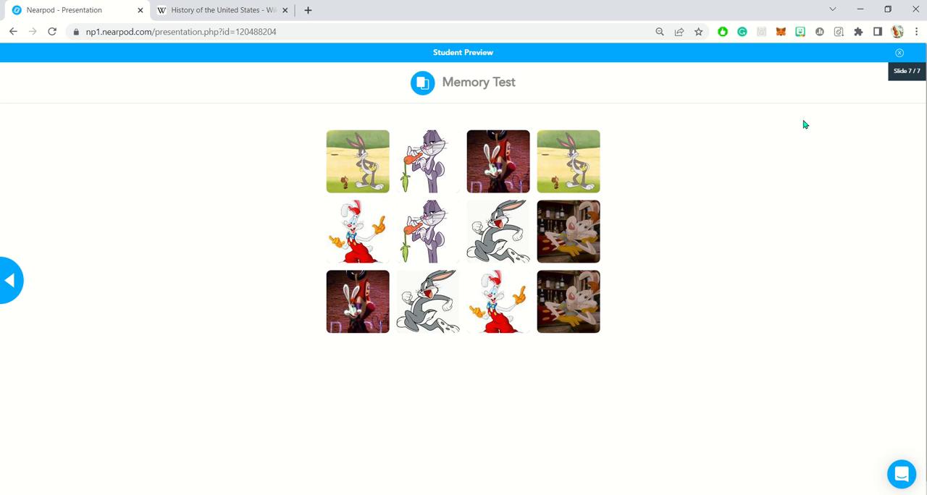
{"action": "left_click", "coordinate": [898, 53]}
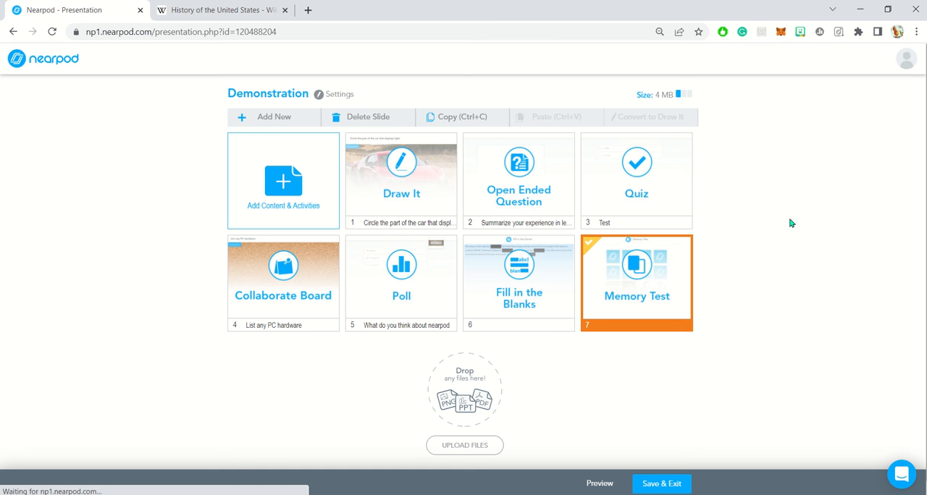